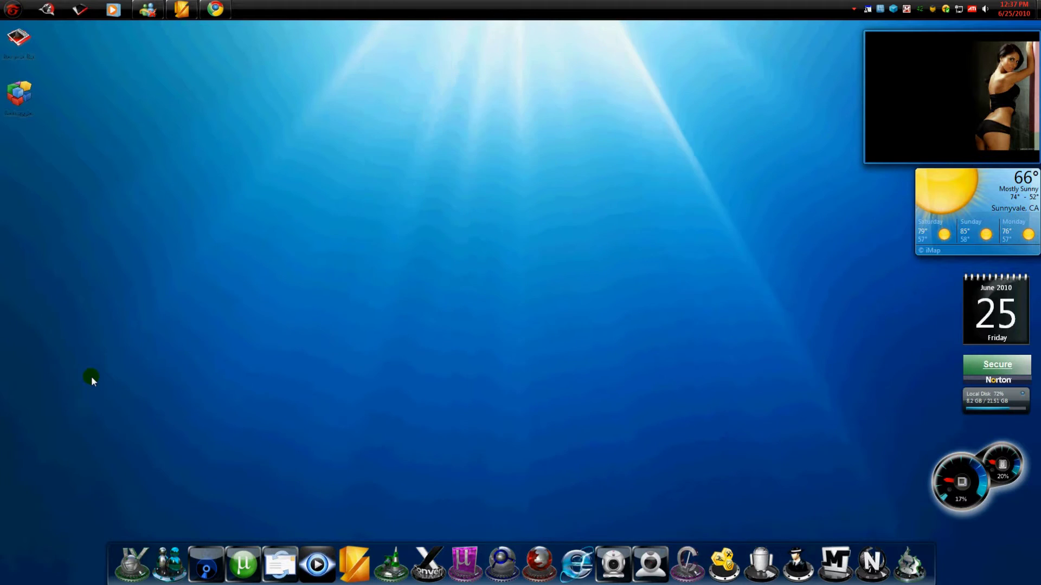
Switch to Google Chrome, open FileHippo.com in a maximized window and view the CCleaner and Defraggler download pages
left_click(509, 558)
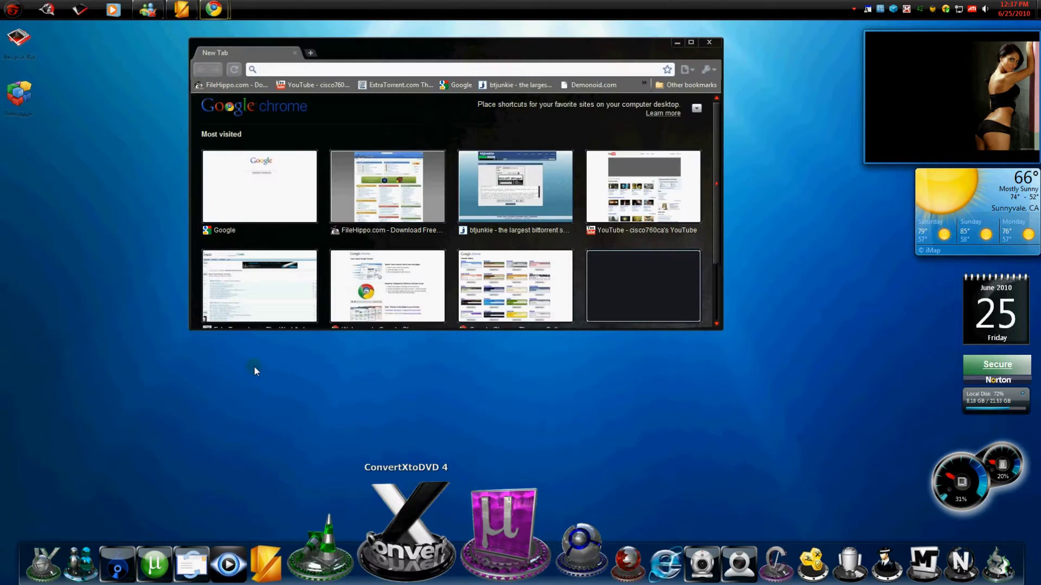
left_click(237, 86)
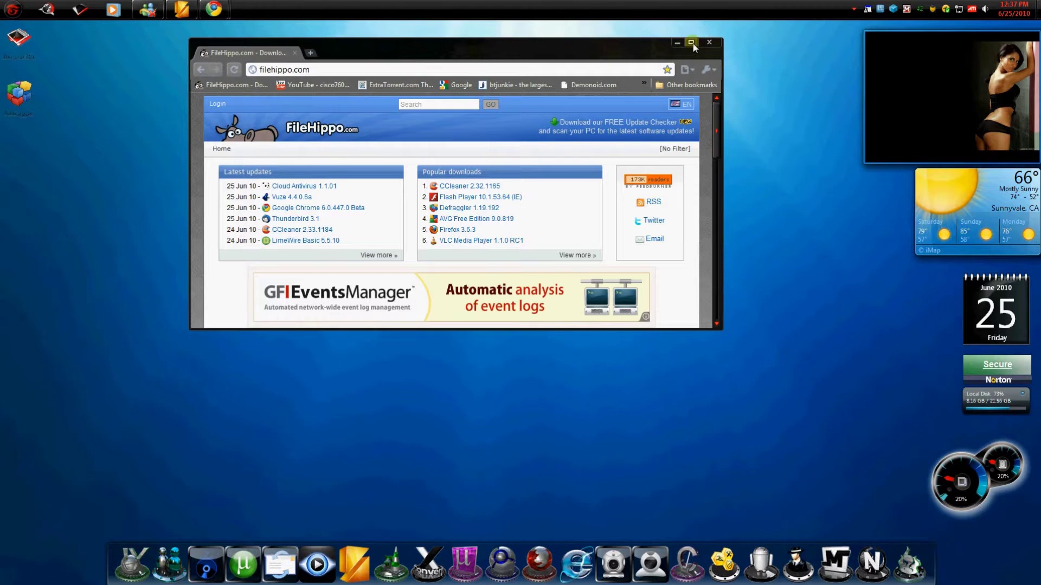
left_click(690, 42)
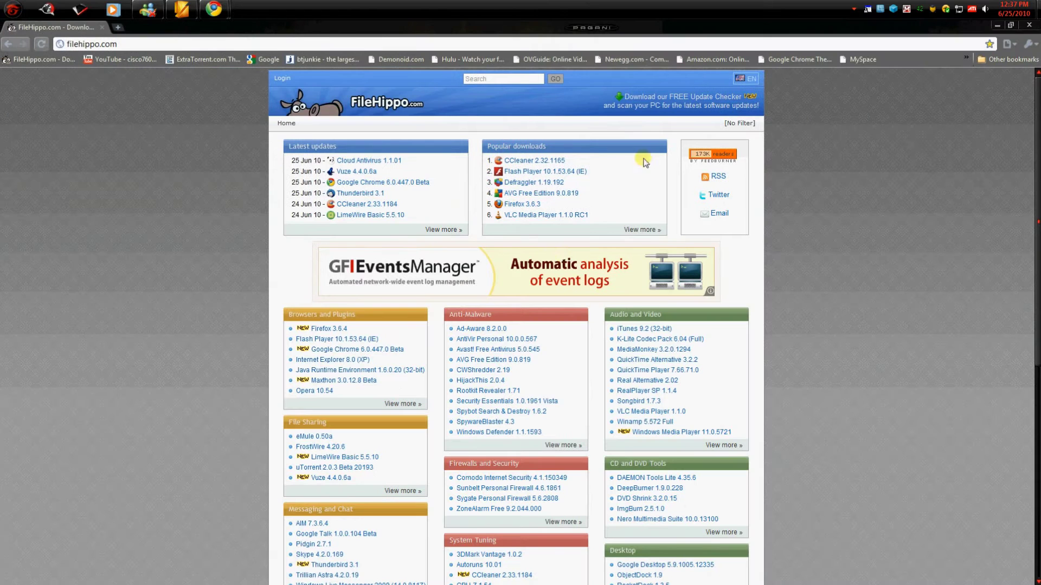
left_click(525, 162)
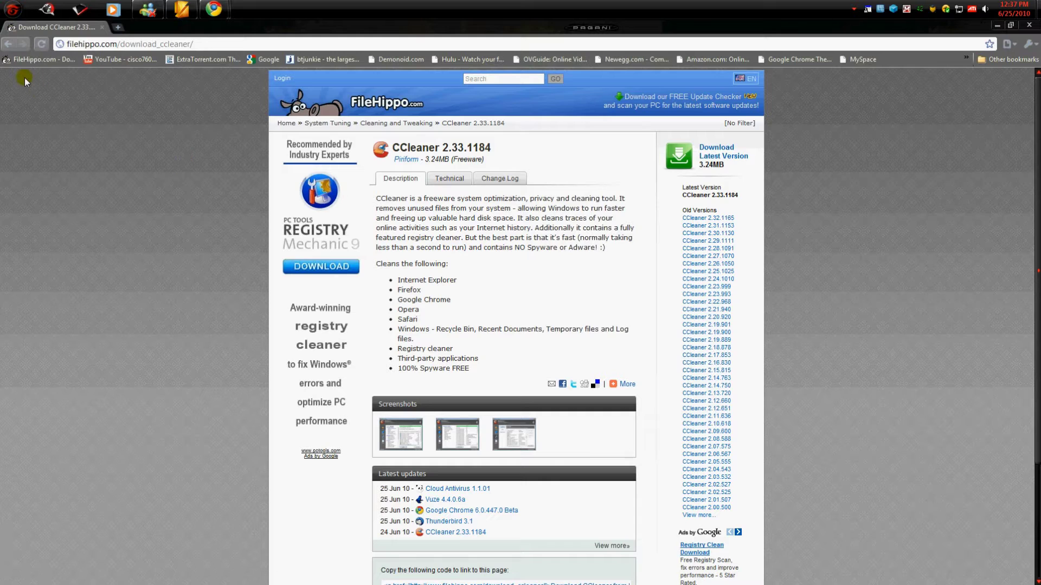
key("alt+Left")
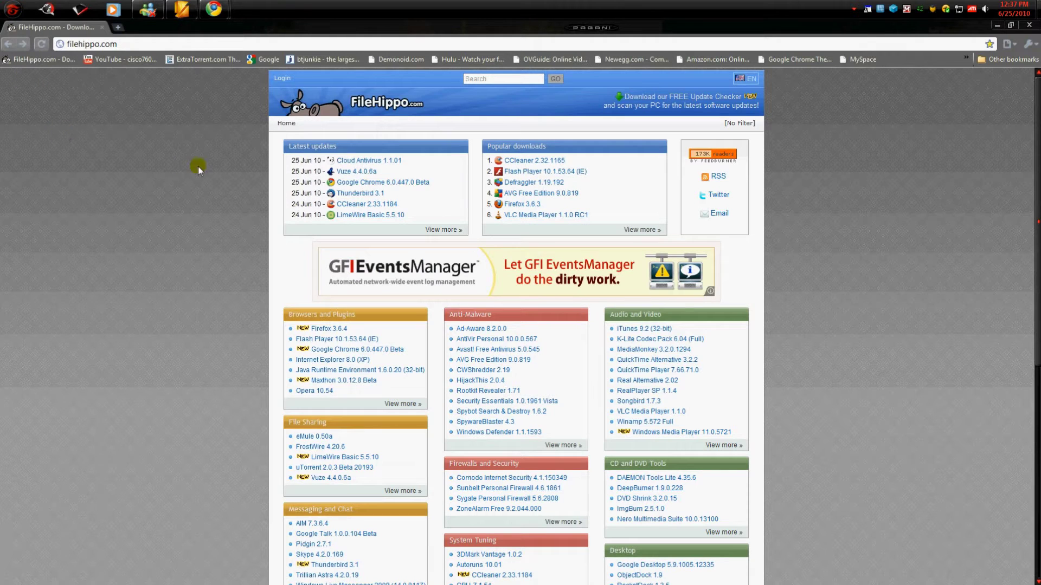
left_click(540, 185)
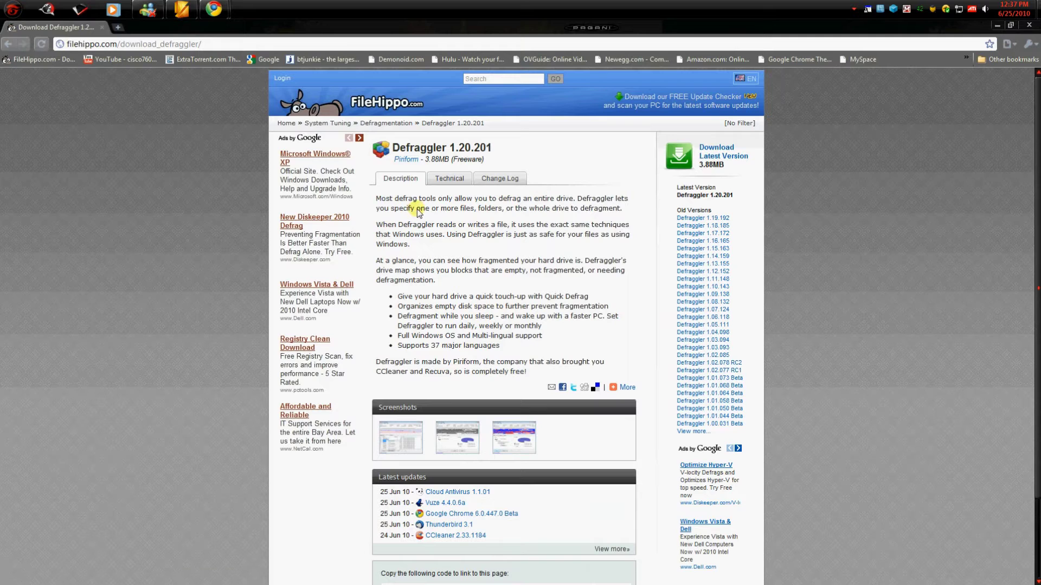
key("alt+Left")
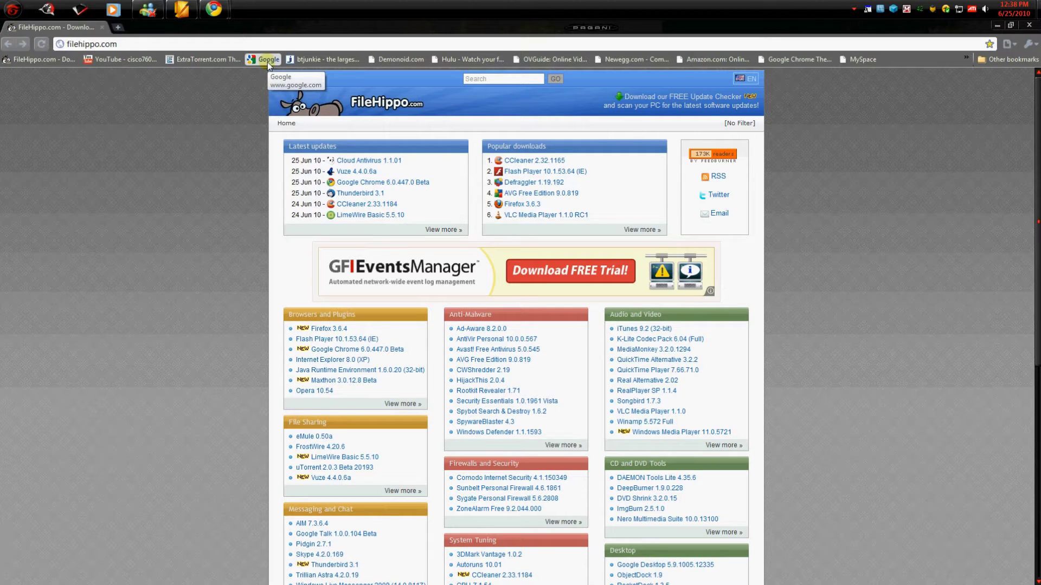
Search Google for "reg defragmenter", view the CNET page for Auslogics Registry Defrag, and close the browser
left_click(268, 61)
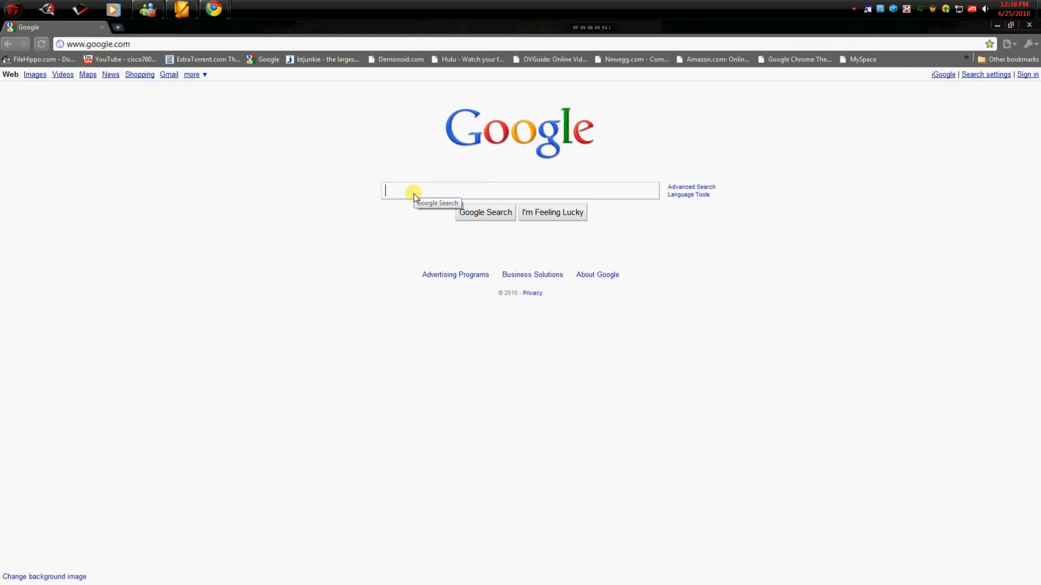
type("reg")
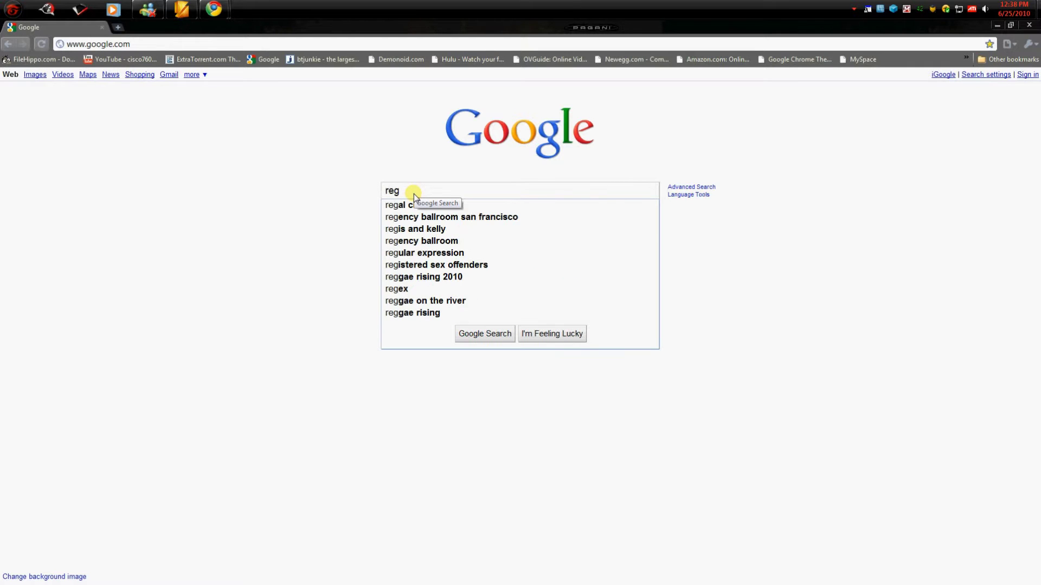
type(" de")
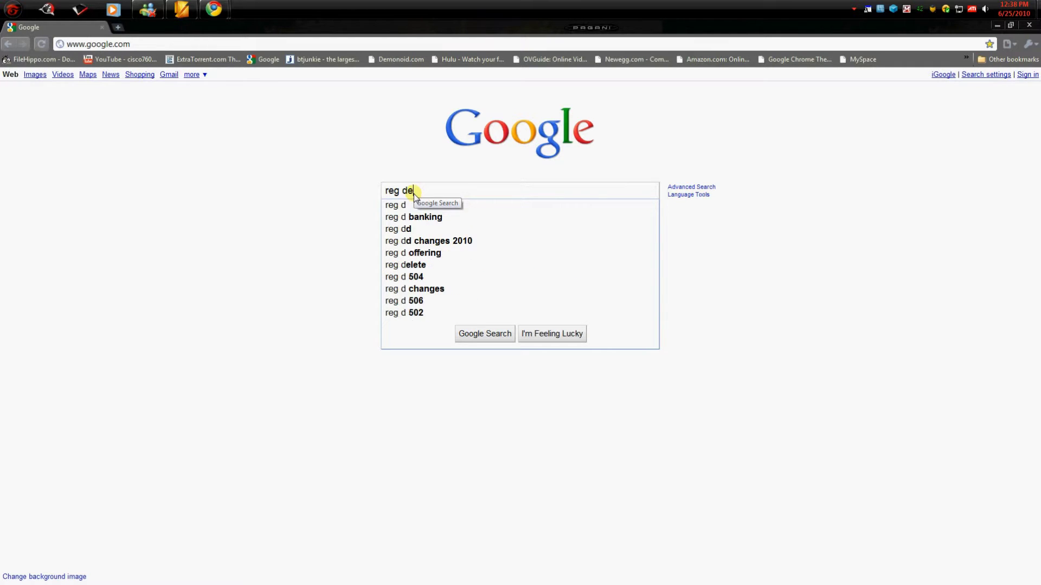
type("fragme")
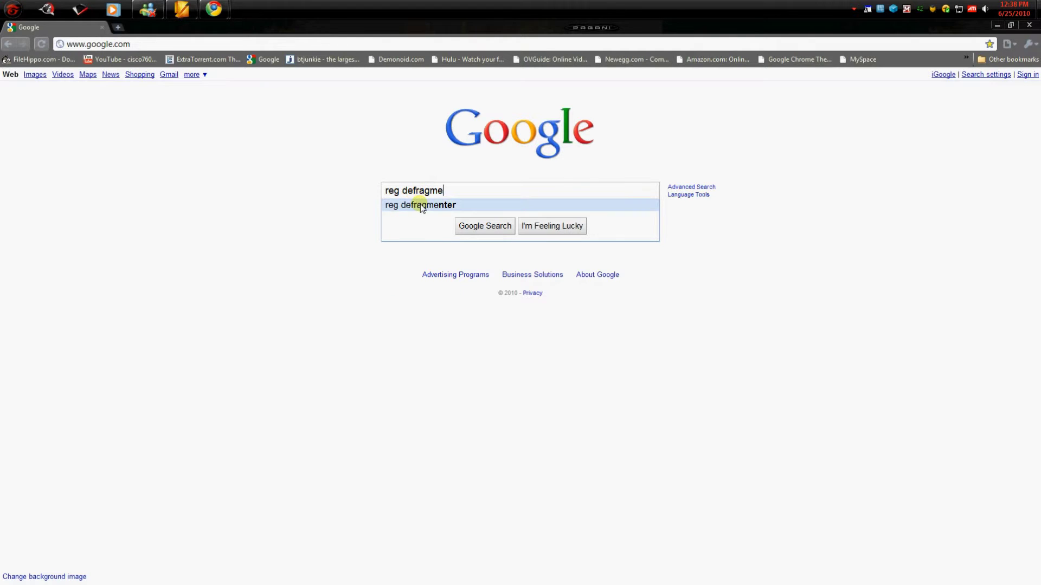
left_click(419, 204)
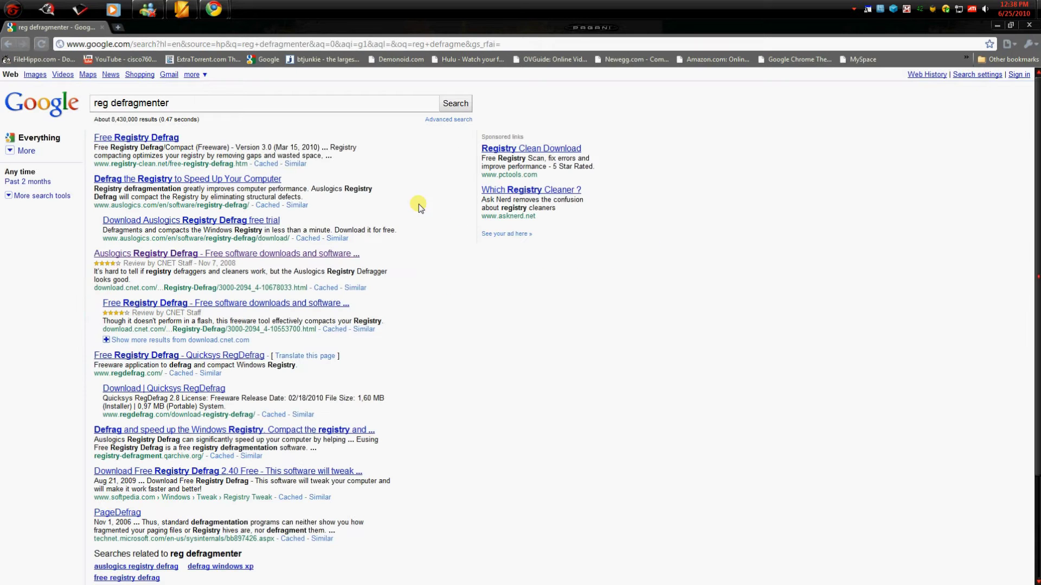
left_click(249, 259)
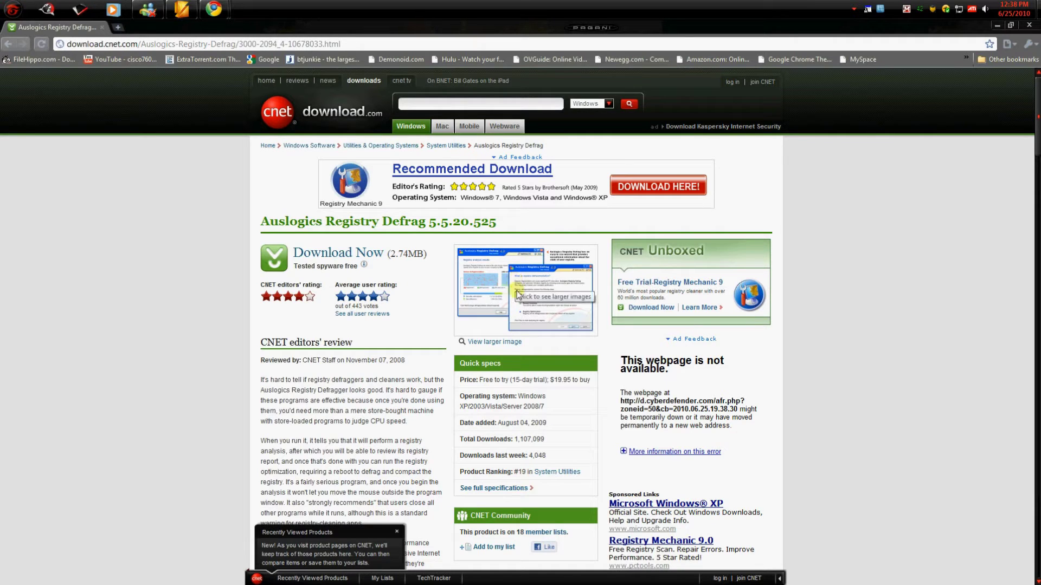
left_click(1029, 25)
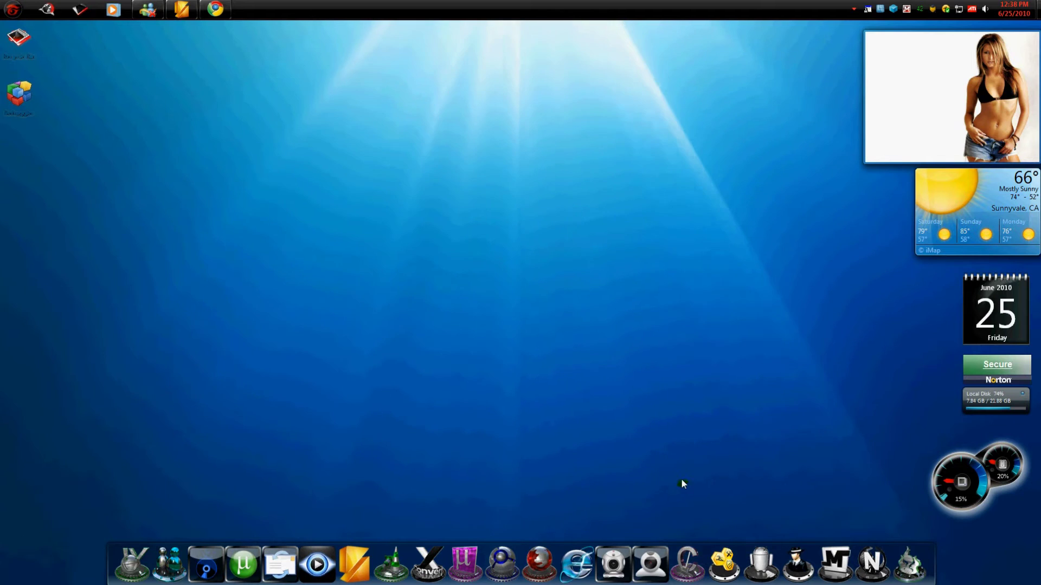
Switch to CCleaner, run the cleaner twice with the preset items, and scan the registry for issues
left_click(691, 553)
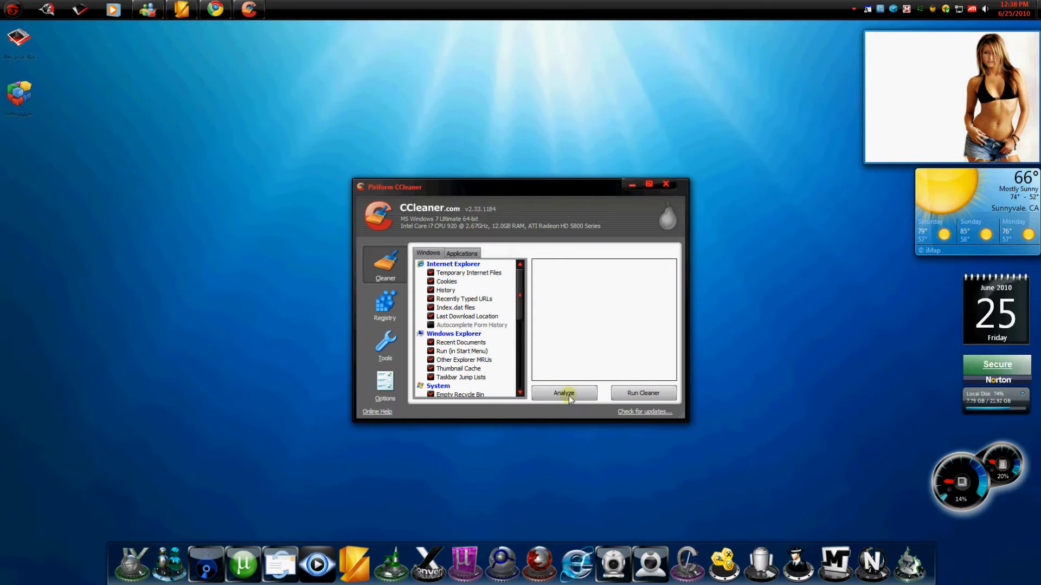
left_click(644, 398)
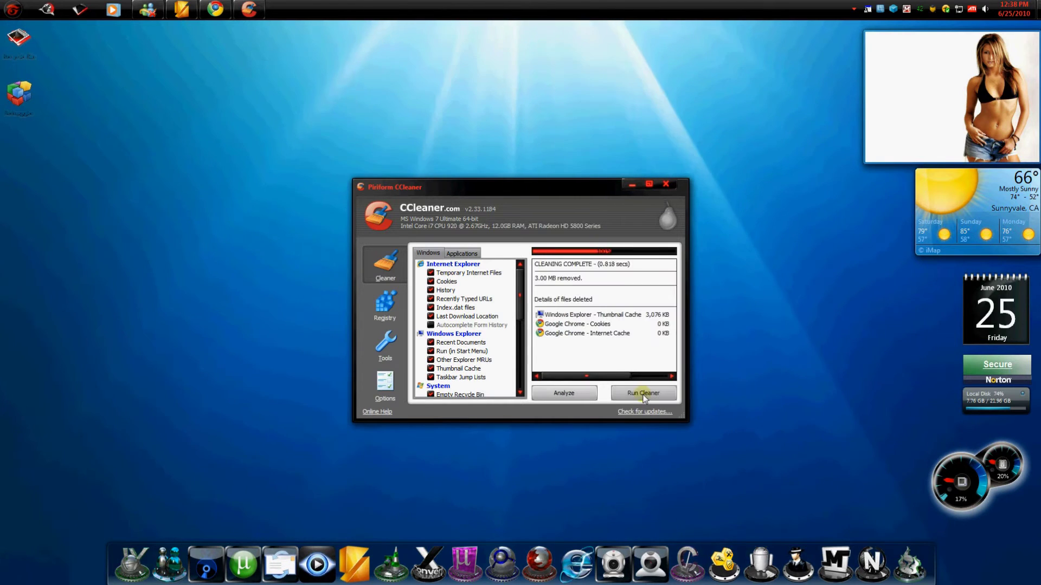
left_click(644, 396)
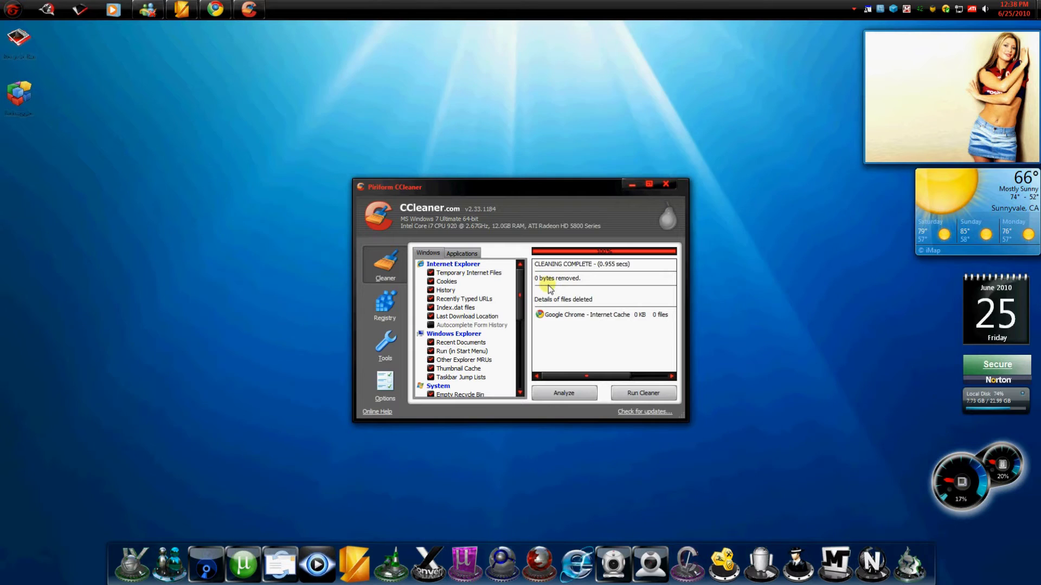
left_click(387, 305)
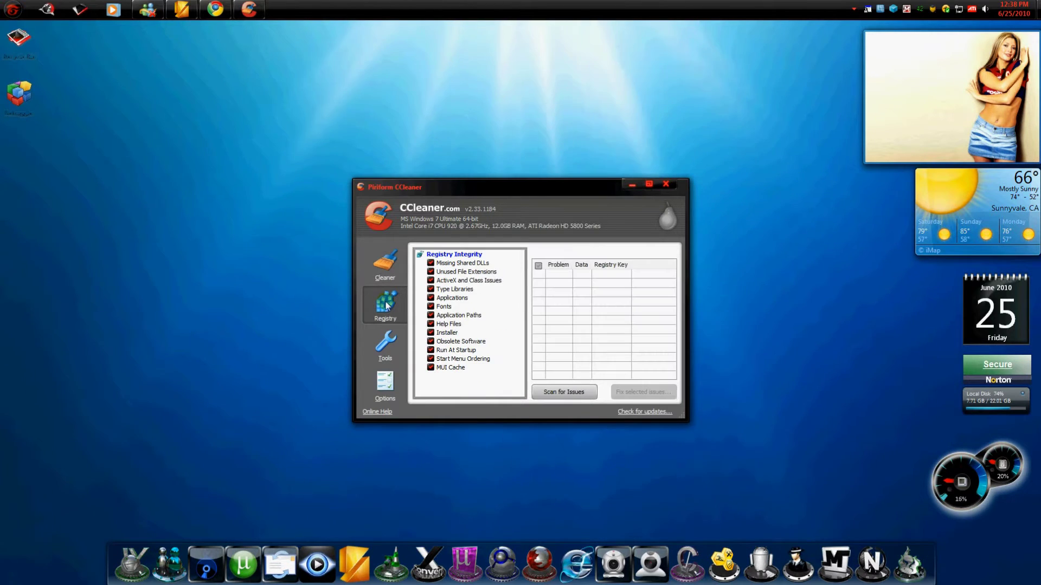
left_click(562, 396)
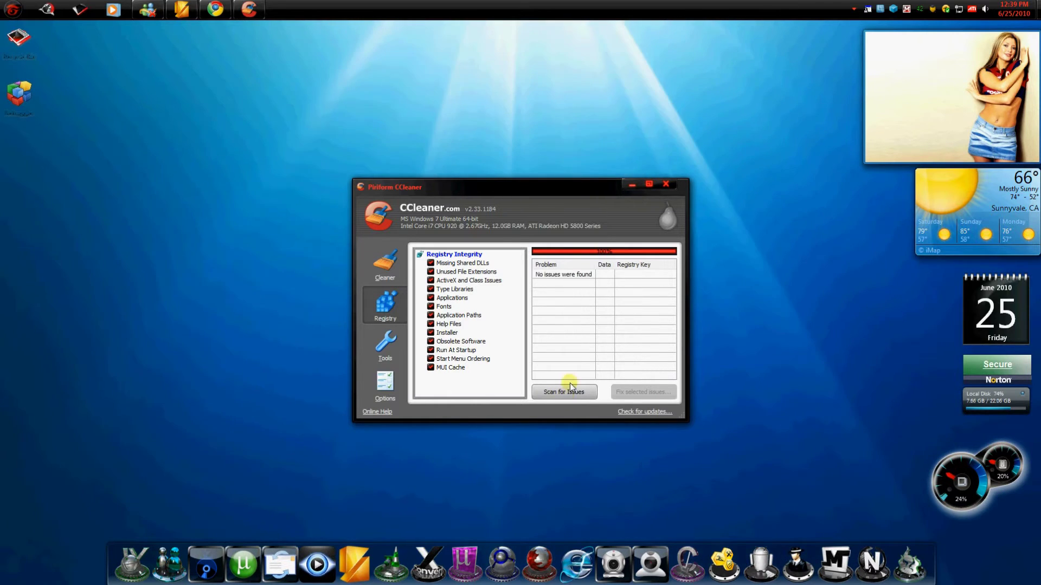
Delete the VX3000 entry from the list of startup programs in CCleaner's maximized window, and close the program
left_click(386, 344)
left_click(437, 281)
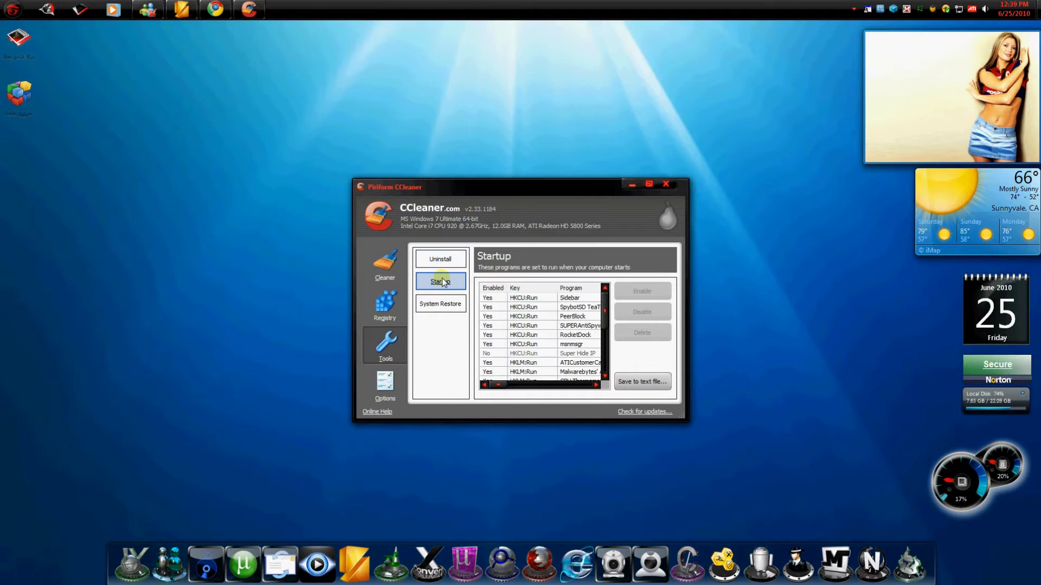
left_click(648, 184)
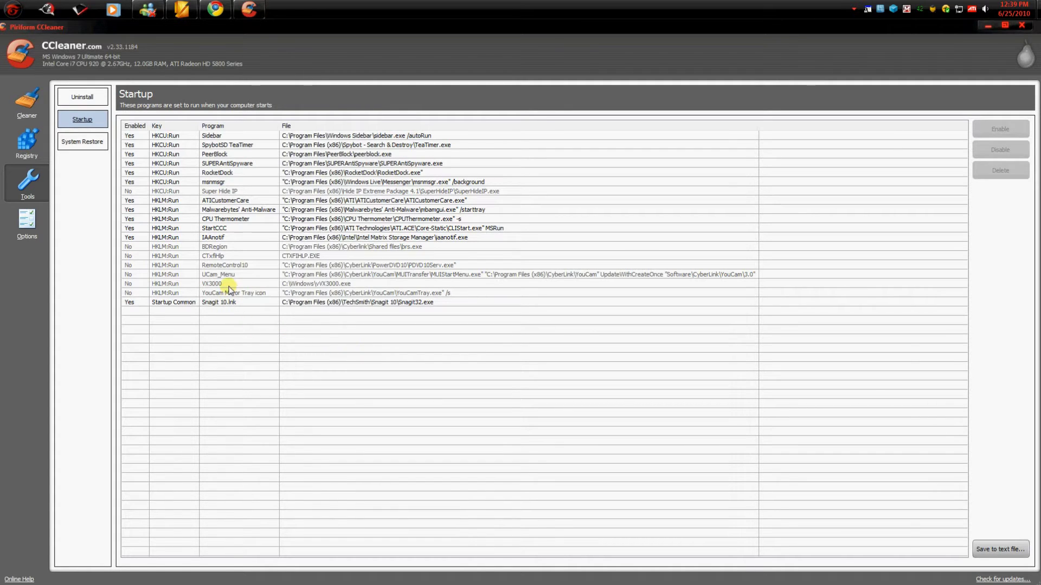
left_click(252, 288)
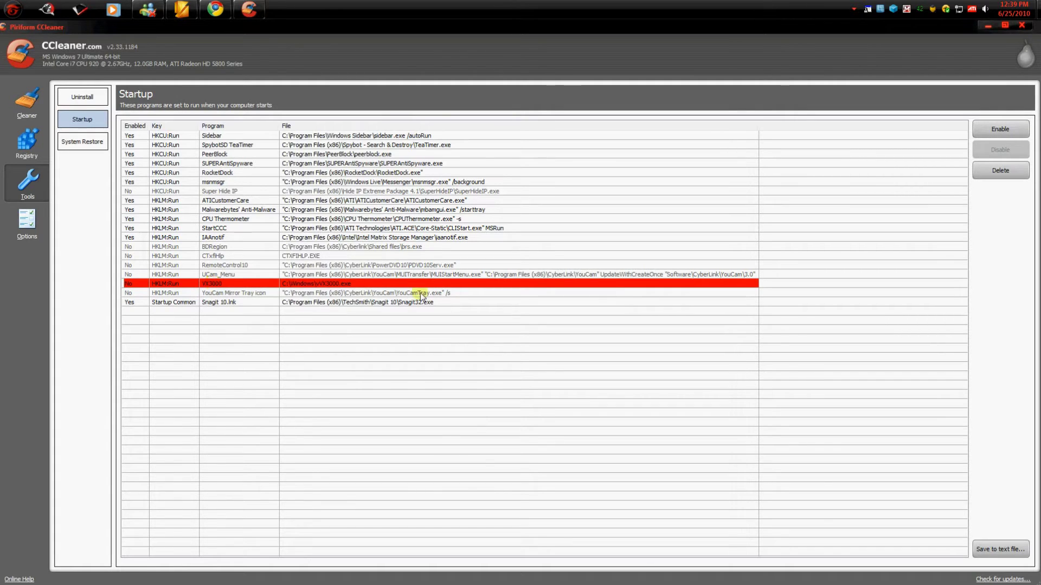
left_click(1009, 170)
left_click_drag(552, 281, 704, 209)
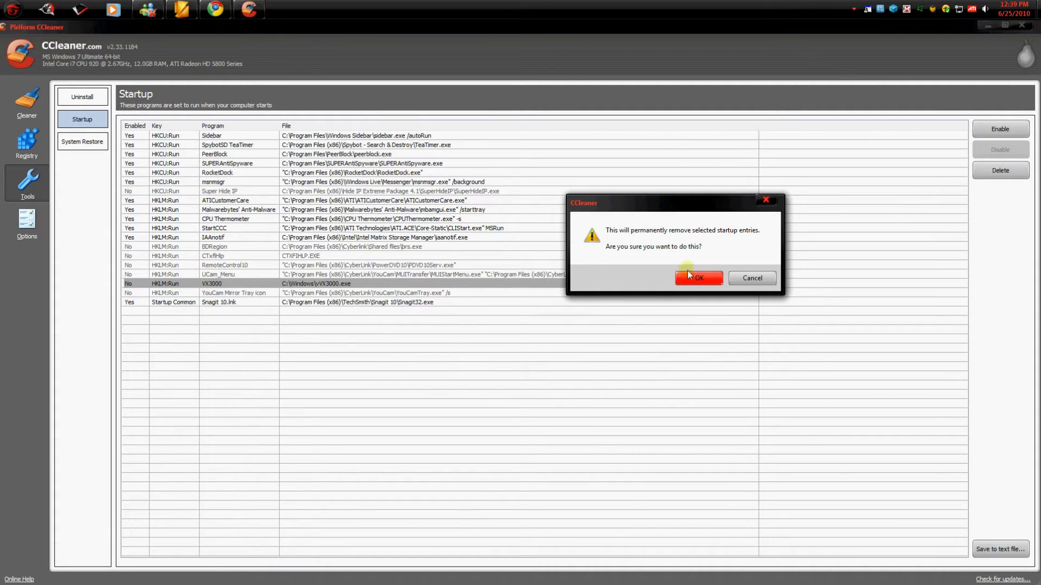
left_click(690, 279)
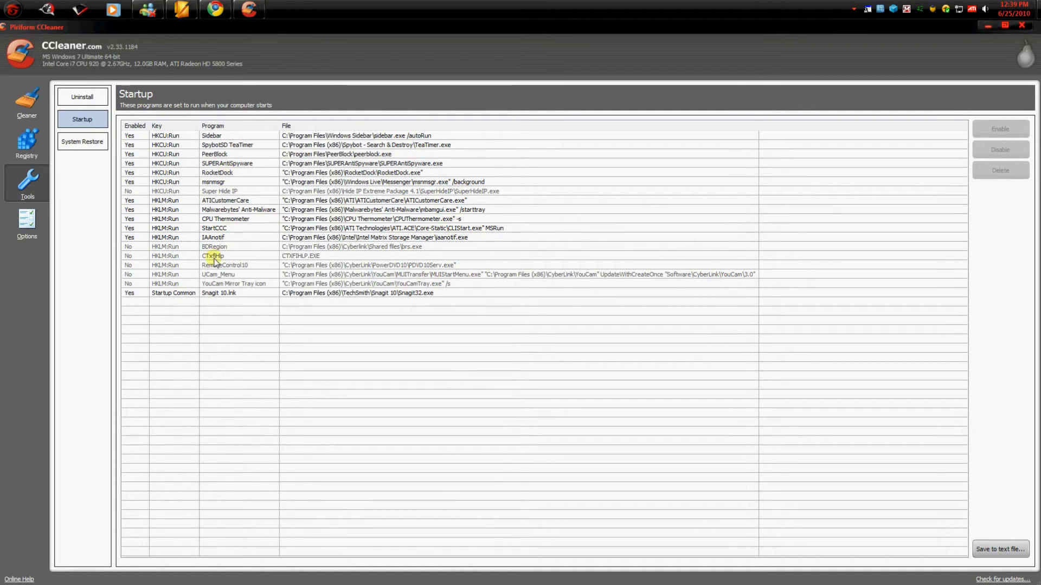
left_click(216, 275)
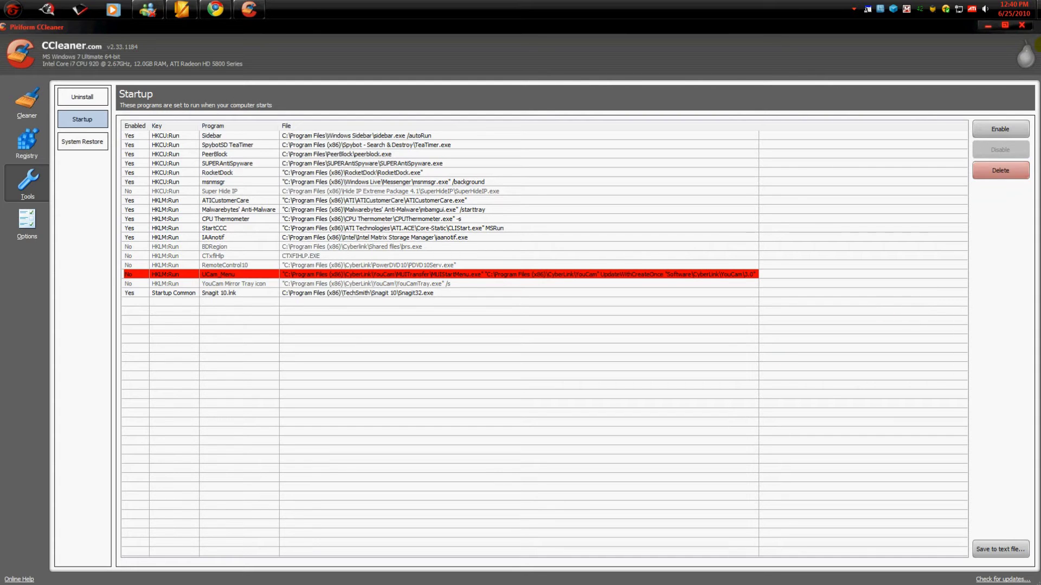
left_click(1022, 25)
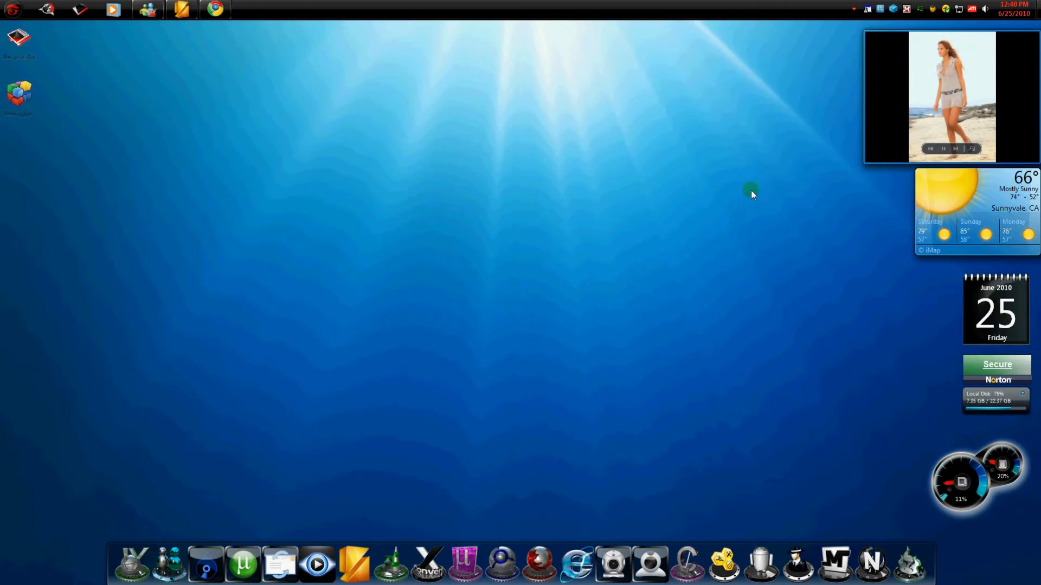
Switch to Defraggler, view the available defrag modes for Local Disk (C:), and close it without starting one
double_click(11, 91)
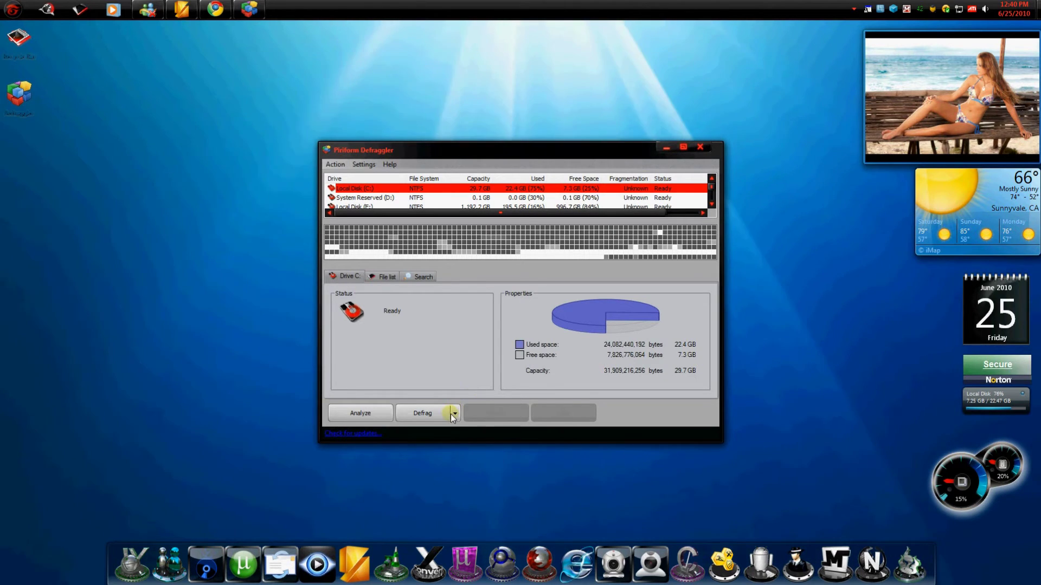
left_click(453, 414)
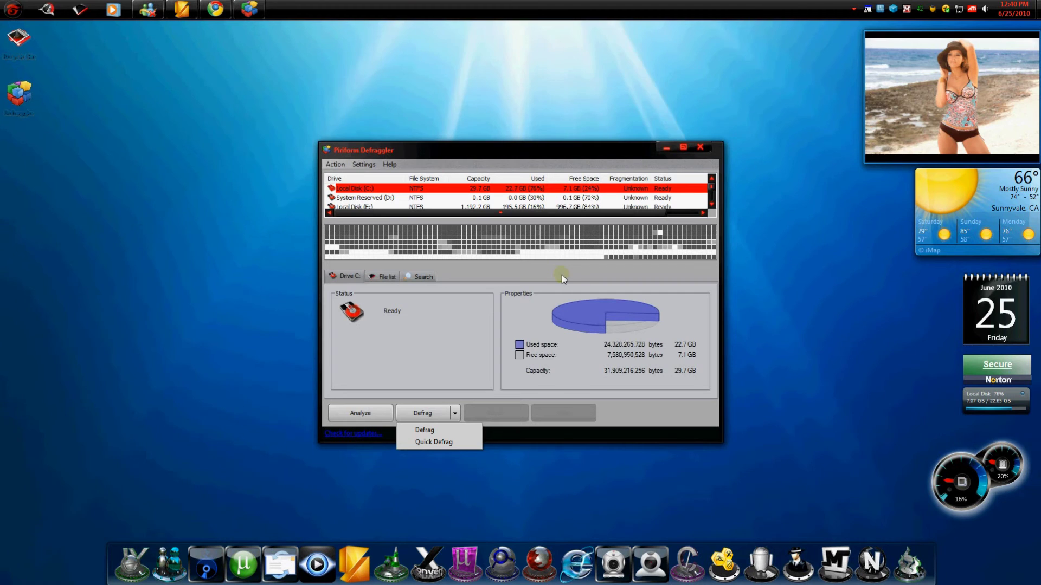
left_click(699, 147)
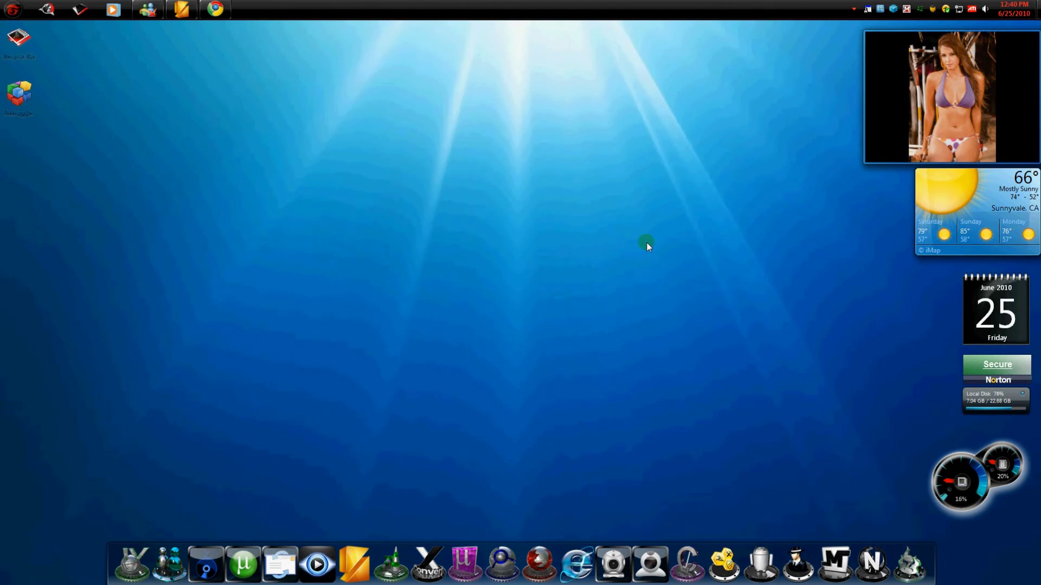